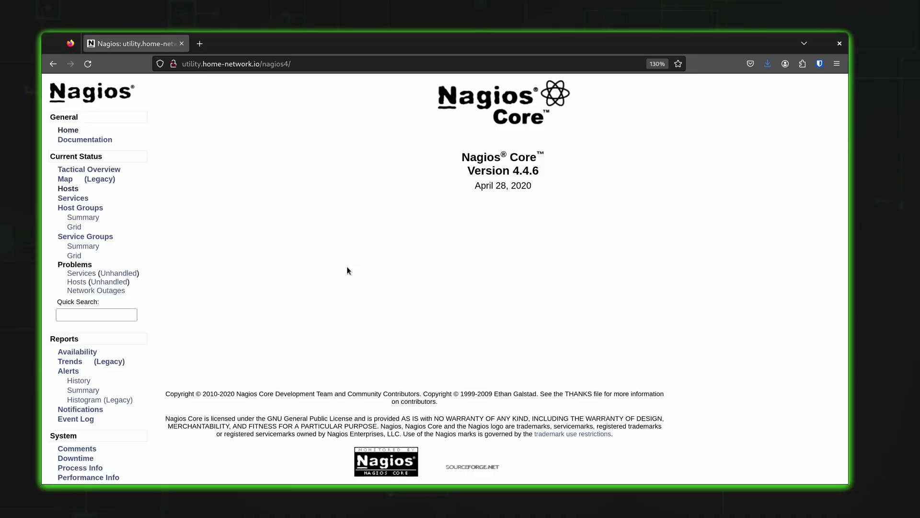
Review all services and hosts, then show the host details for music.home-network.io
click(73, 198)
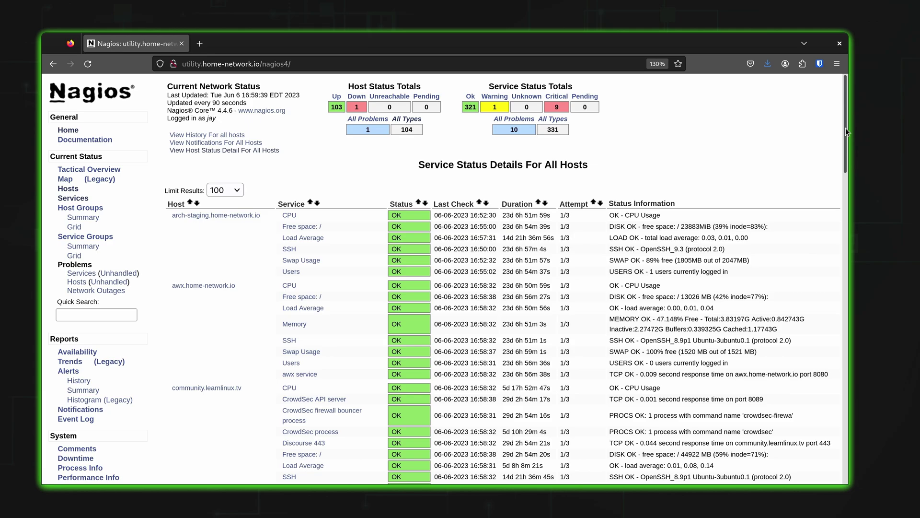
drag(846, 128, 841, 284)
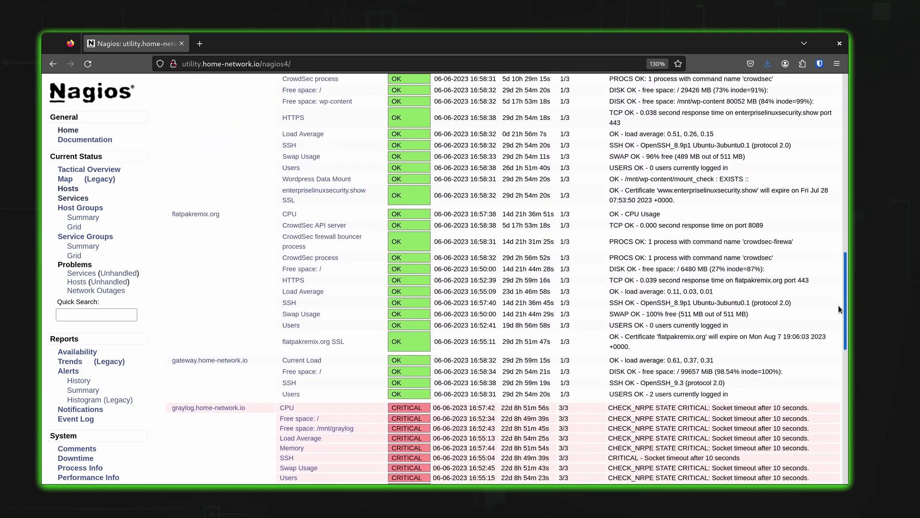
drag(841, 285, 835, 347)
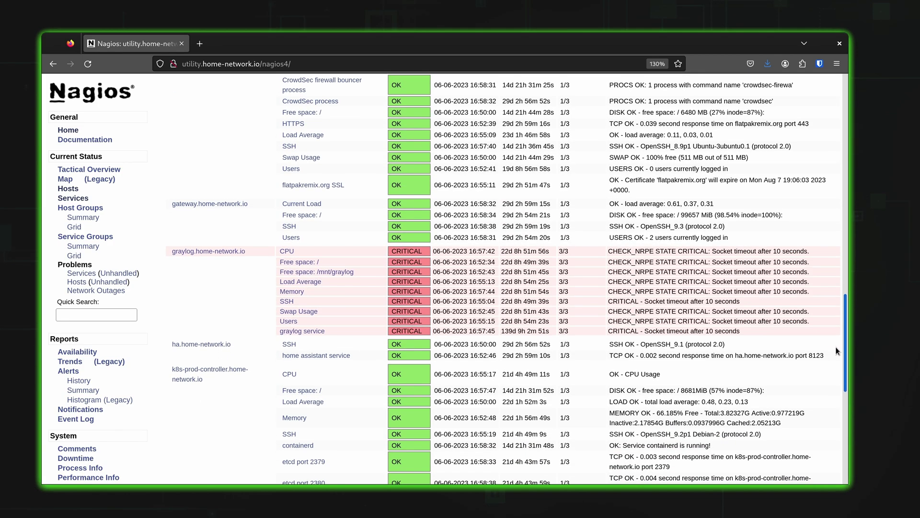
click(74, 190)
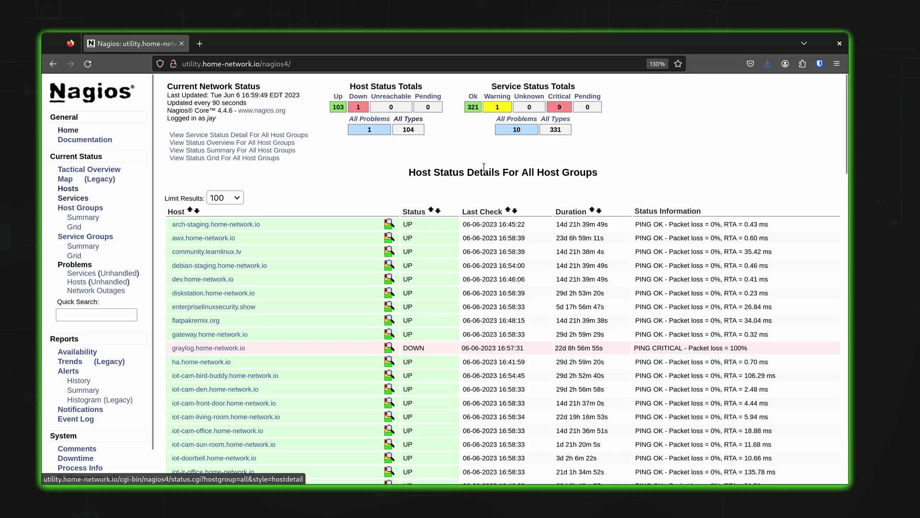
drag(846, 104, 866, 353)
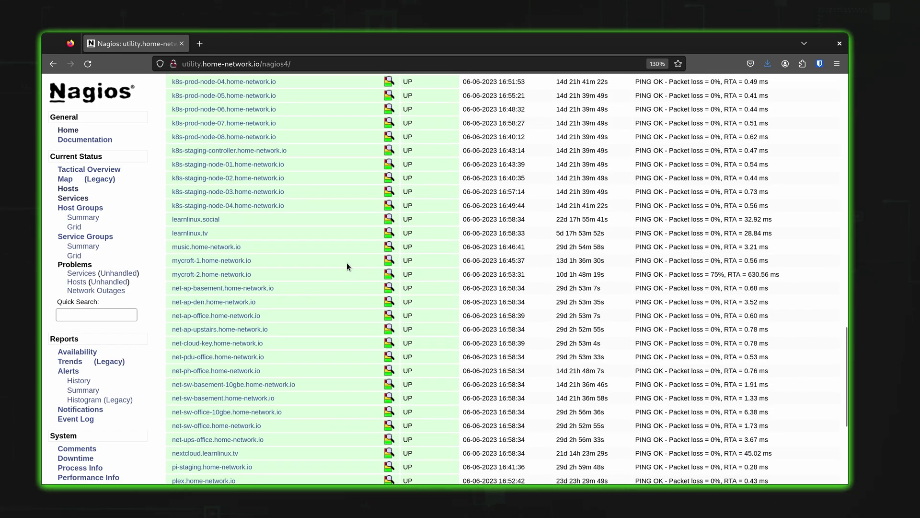
click(231, 250)
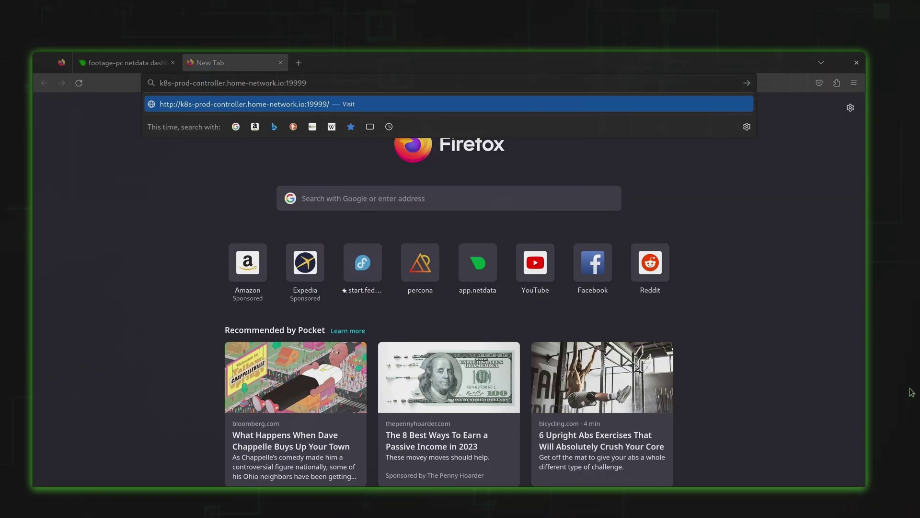
Load the k8s-prod-controller Netdata dashboard on port 19999
key(Return)
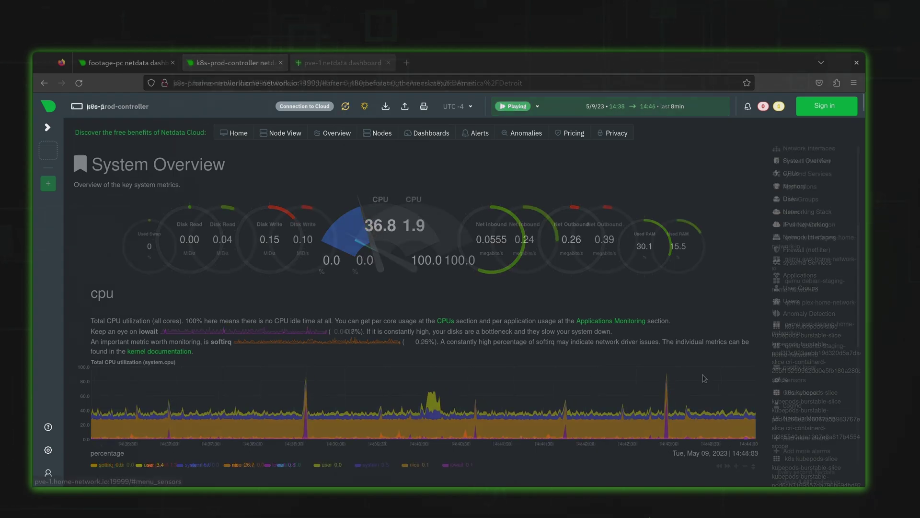
scroll(704, 367, down, 3)
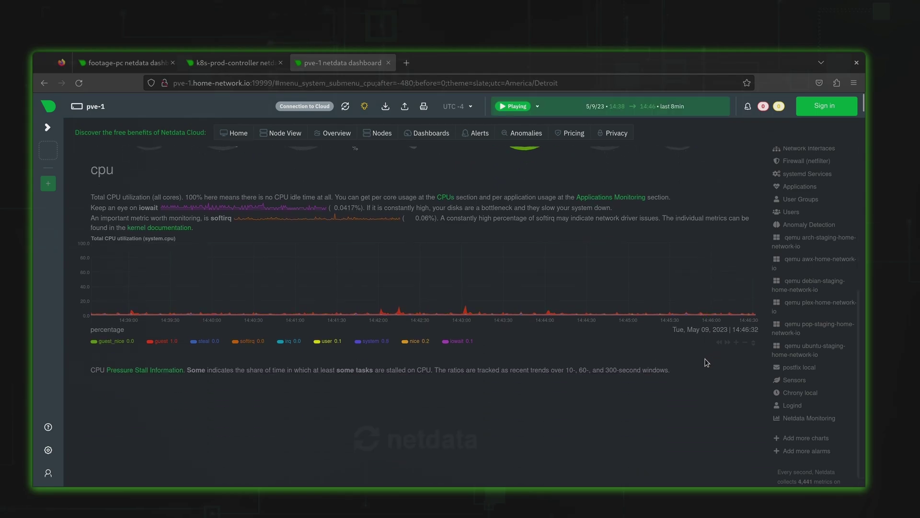
scroll(705, 362, down, 3)
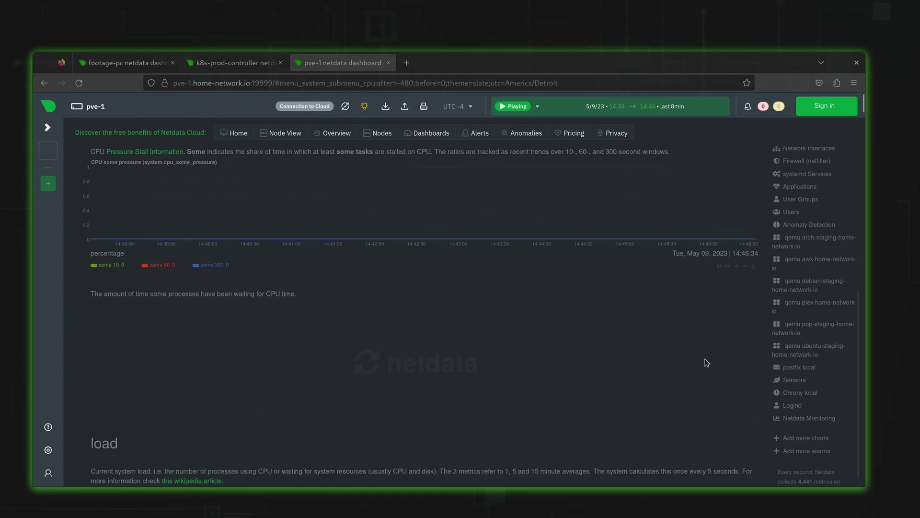
scroll(705, 362, down, 2)
scroll(706, 361, down, 2)
scroll(707, 359, down, 2)
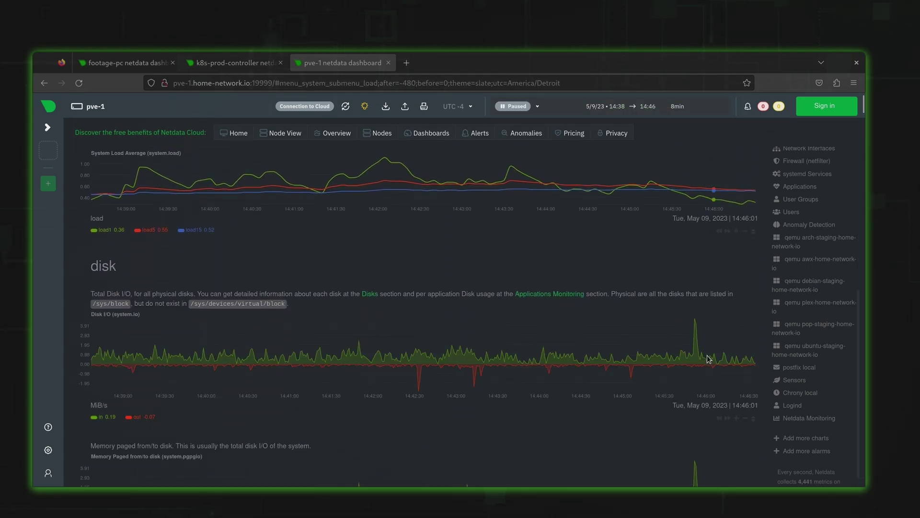
scroll(706, 358, down, 3)
scroll(707, 357, down, 2)
scroll(707, 357, down, 3)
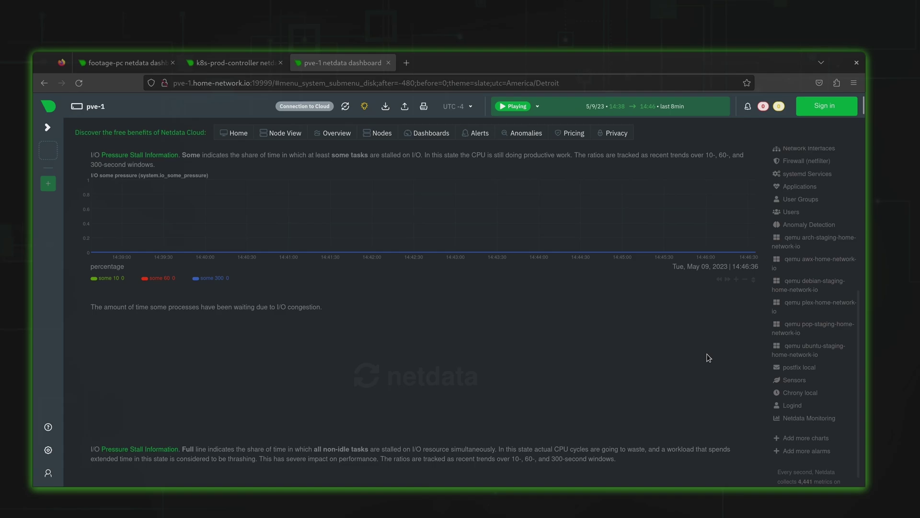
scroll(706, 357, down, 2)
scroll(707, 356, down, 2)
scroll(707, 356, down, 2)
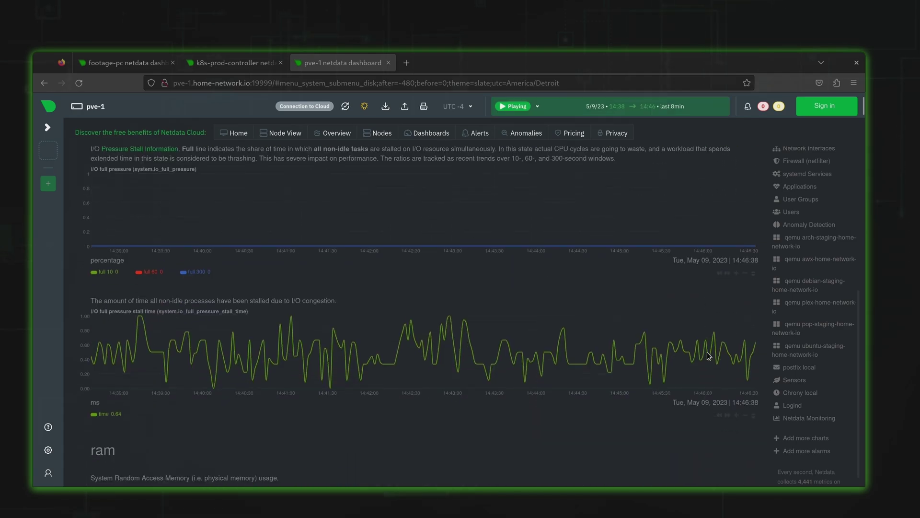
scroll(709, 355, down, 1)
scroll(708, 351, down, 3)
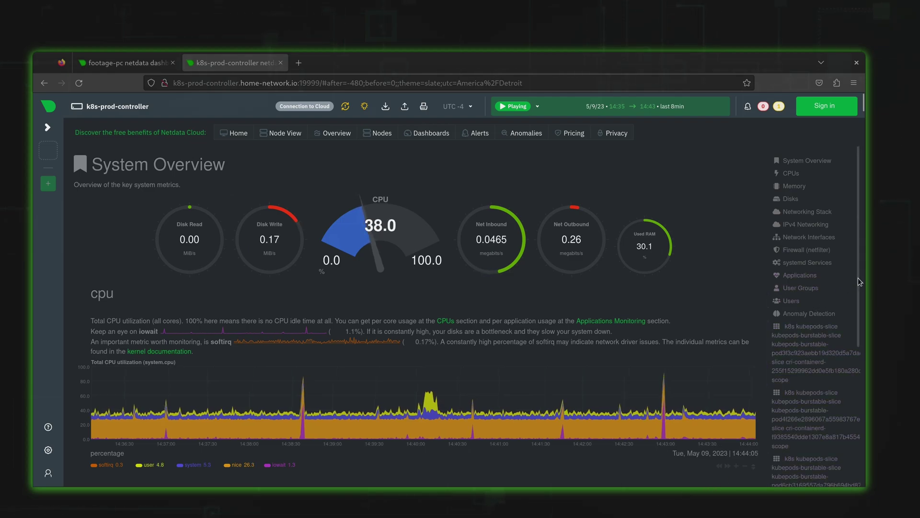
scroll(860, 289, down, 5)
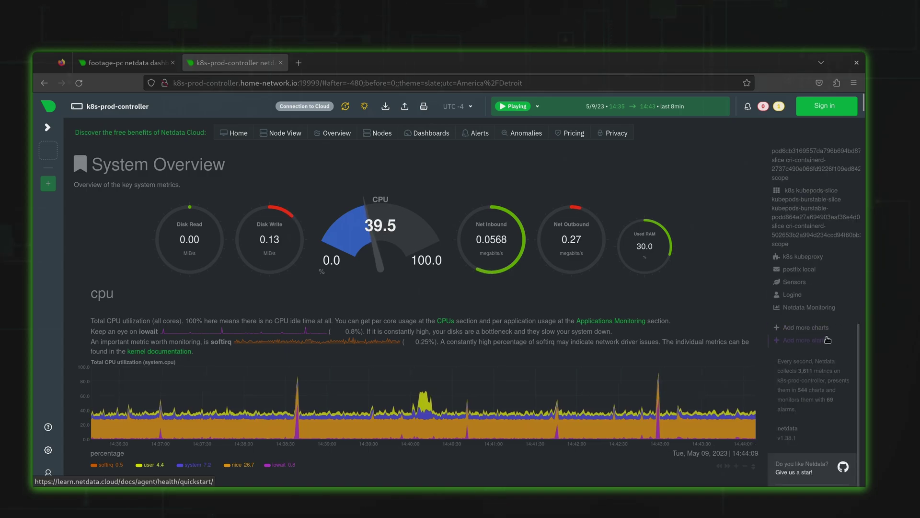
scroll(827, 338, down, 3)
scroll(820, 302, up, 4)
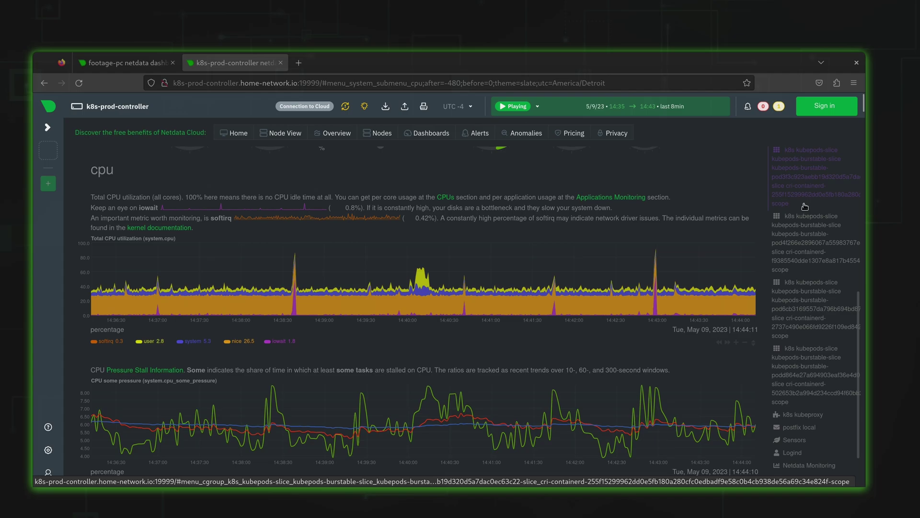
scroll(805, 237, up, 1)
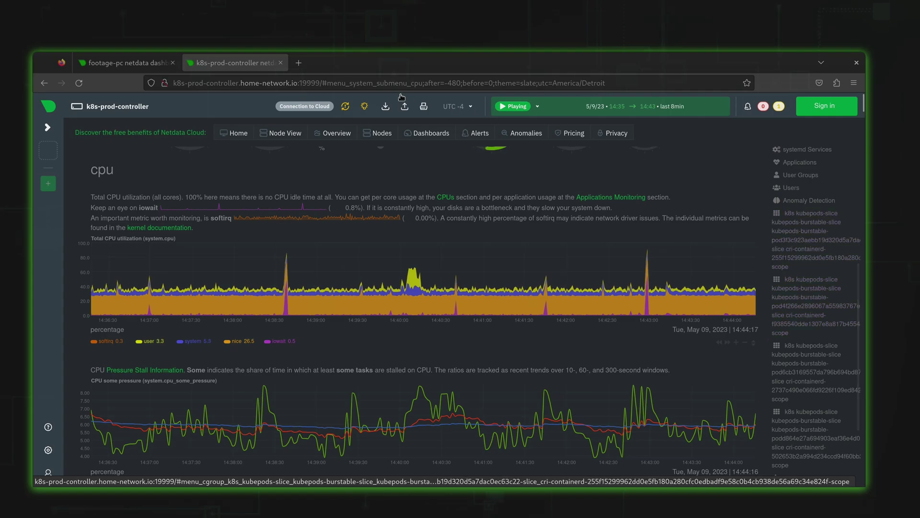
Return to the footage-pc node dashboard and its Applications CPU charts
click(157, 66)
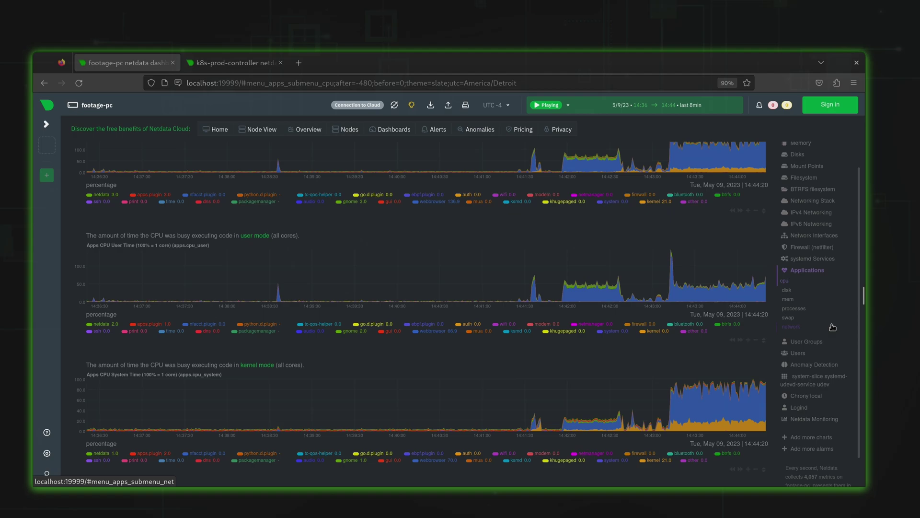
scroll(831, 328, up, 3)
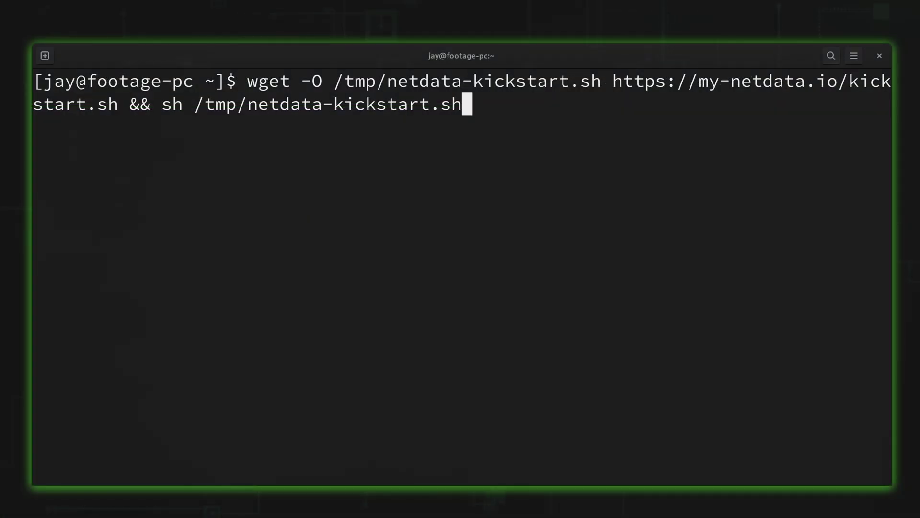
Run the netdata-kickstart install command and authorize it with the sudo password
key(Return)
key(Return)
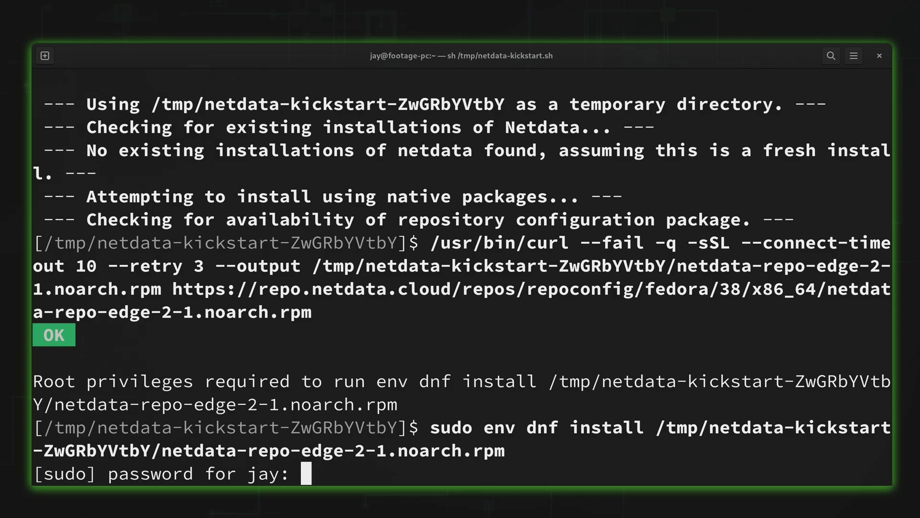
key(Return)
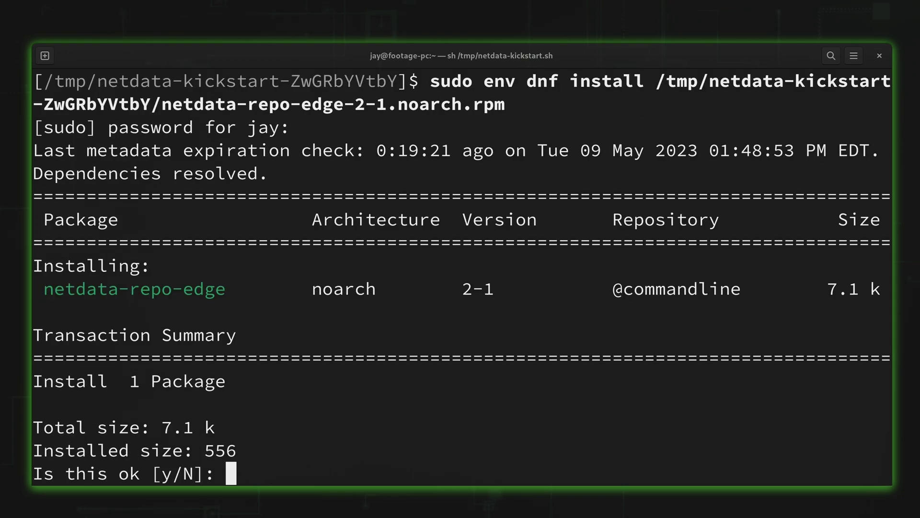
text(y)
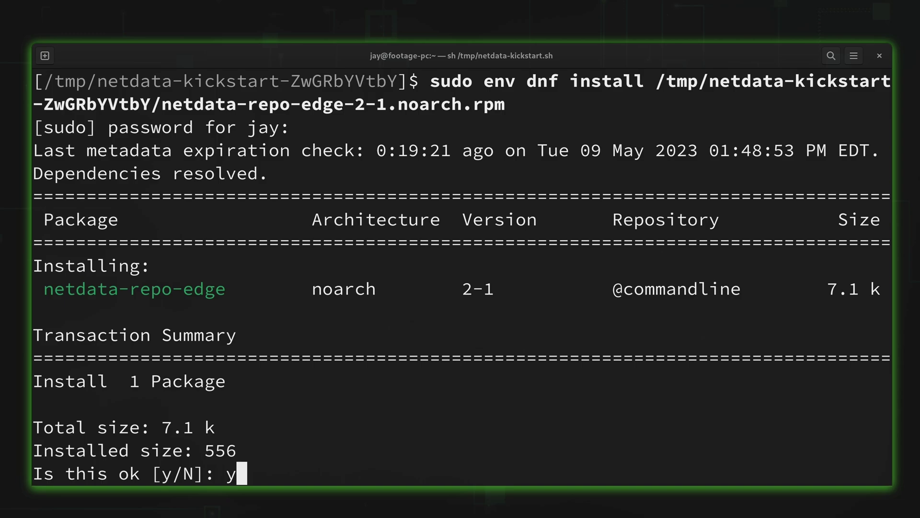
Confirm the Netdata repository package install and accept both GPG signing keys
key(Return)
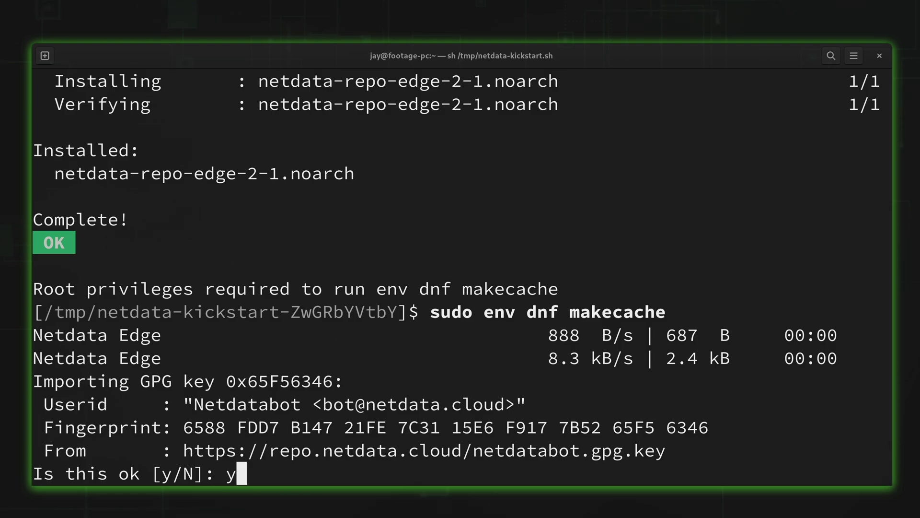
key(Return)
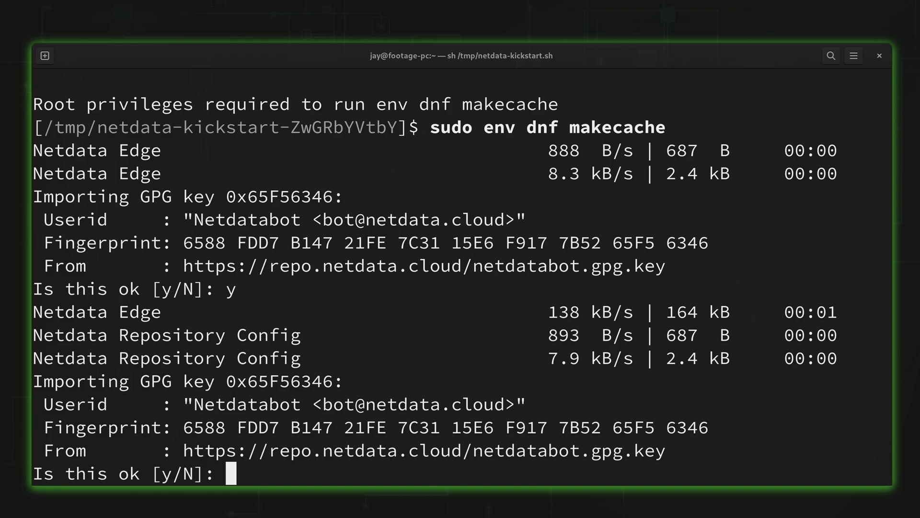
text(y)
key(Return)
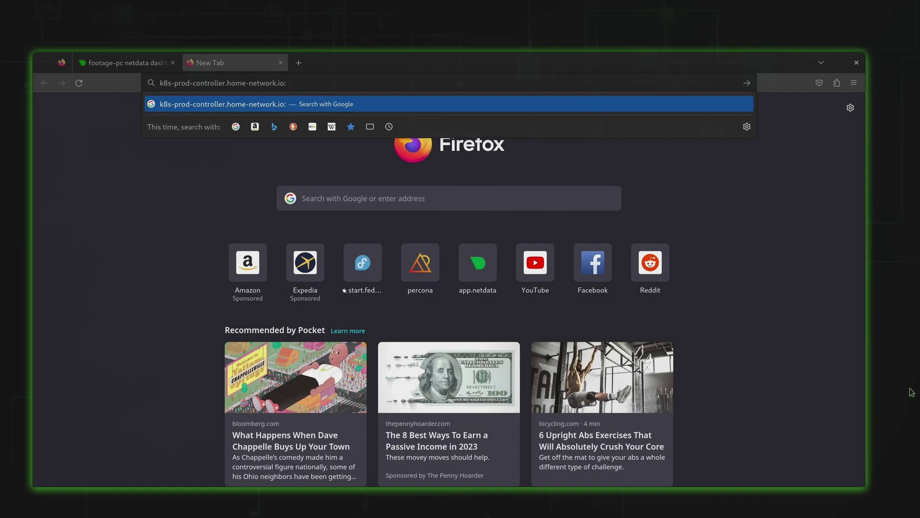
text(9999)
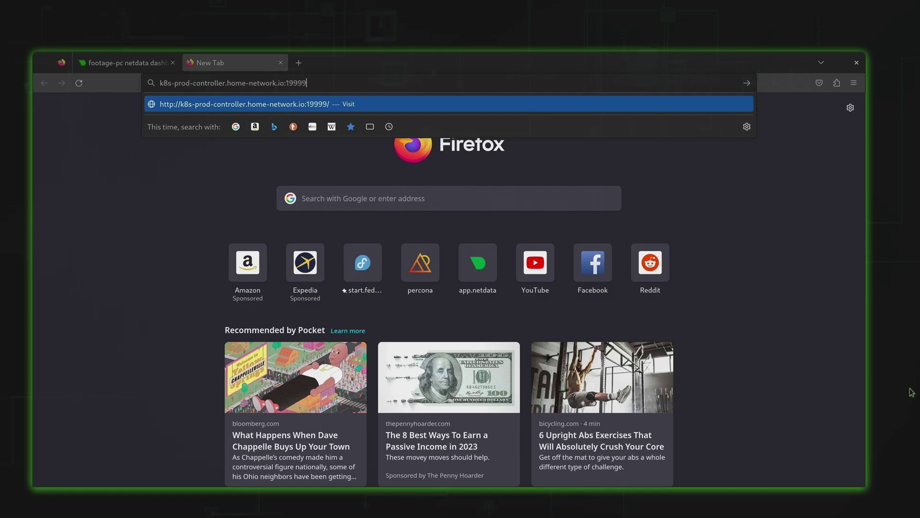
Load the new node's Netdata dashboard at its port 19999 address
key(Return)
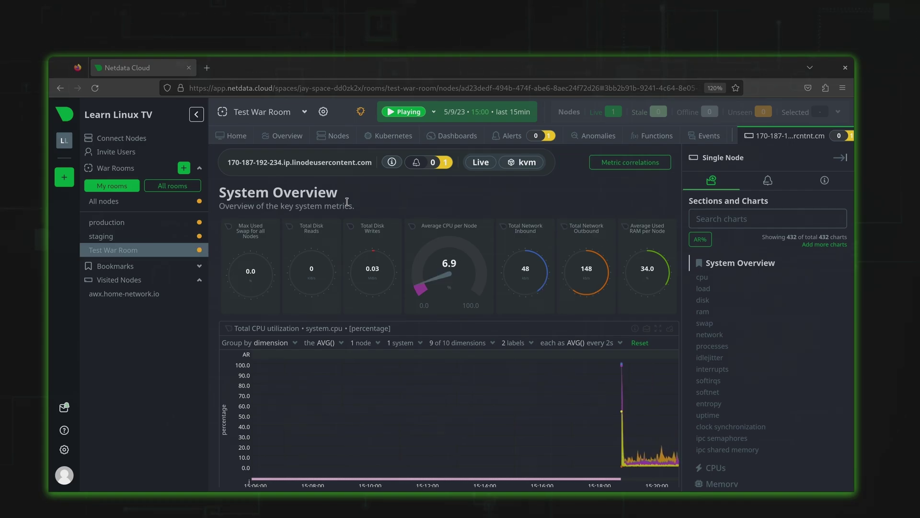
Show the Test War Room's nodes list with per-node charts
click(339, 138)
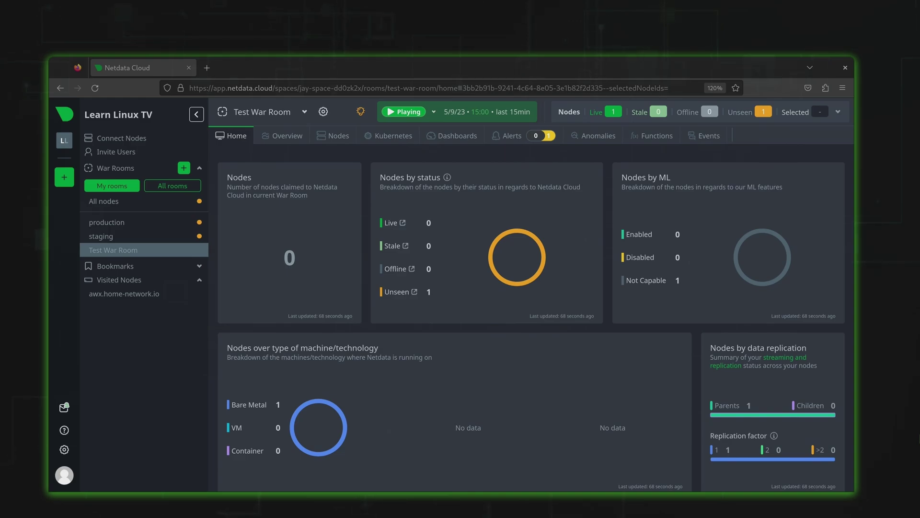
List the room's nodes and bring up the Linode node's full dashboard
click(334, 134)
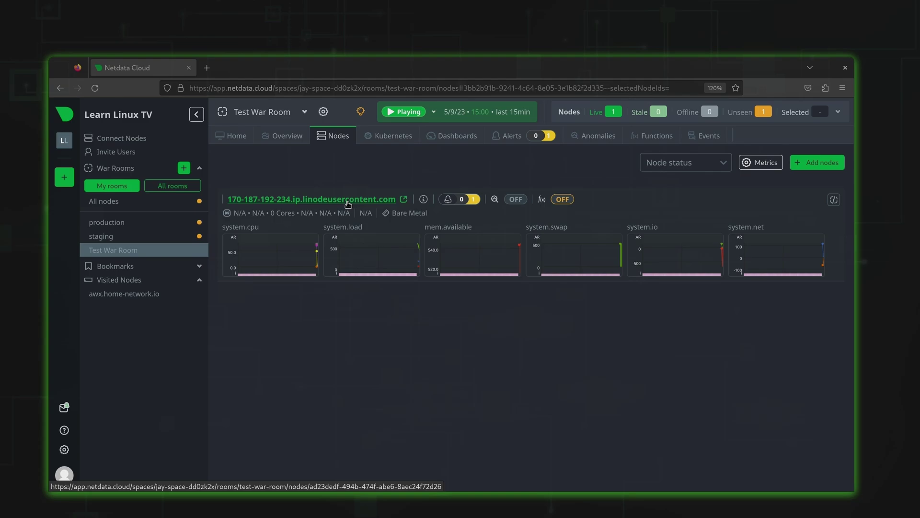
click(347, 198)
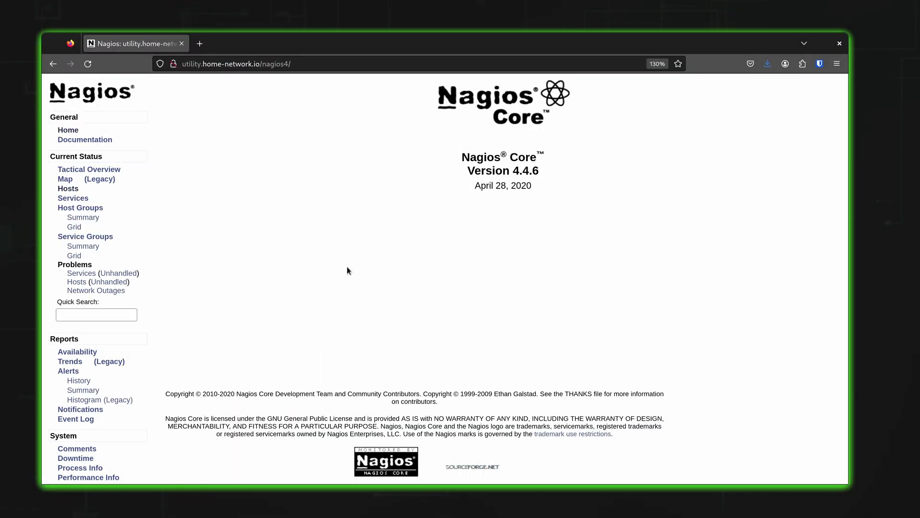
Review all services and hosts, then show the host details for music.home-network.io
click(80, 199)
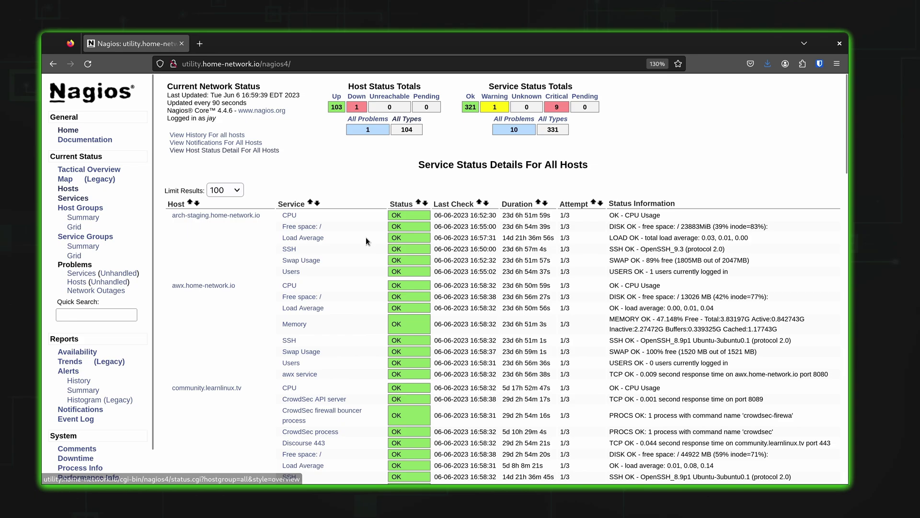
drag(845, 122, 835, 345)
scroll(834, 341, down, 1)
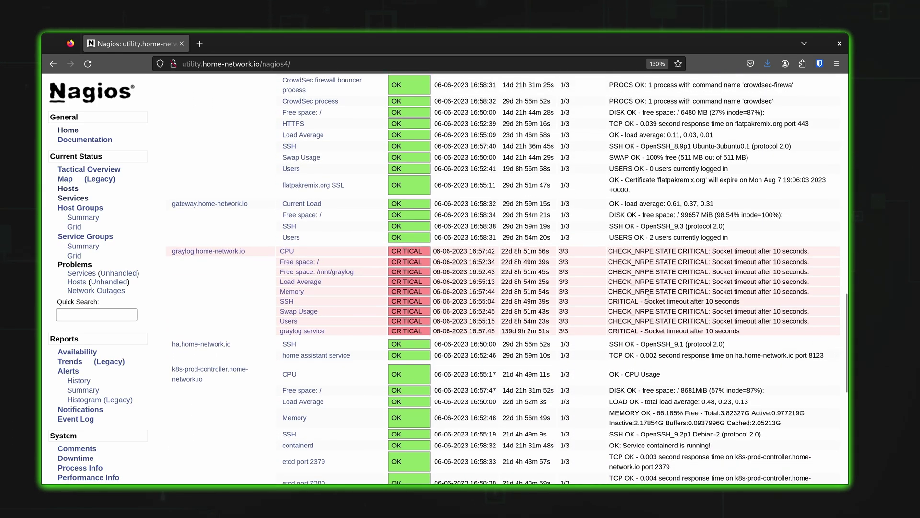
click(68, 188)
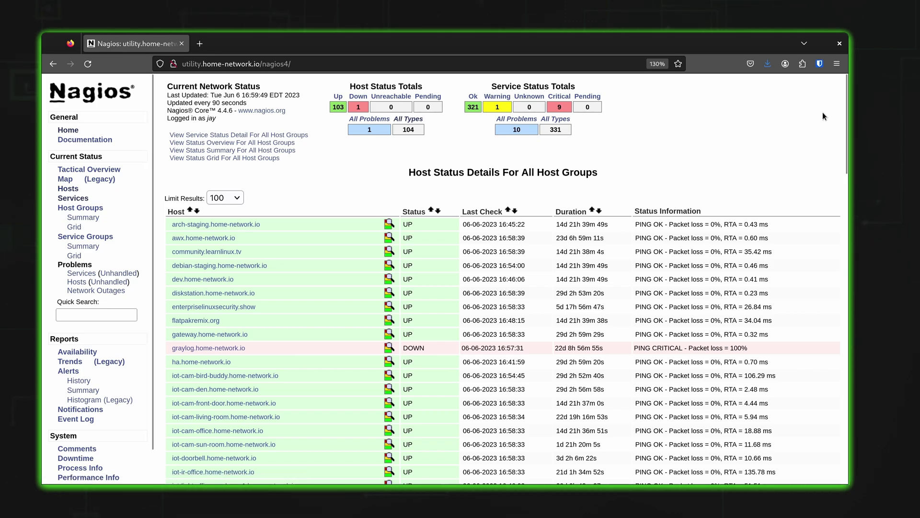
drag(846, 103, 868, 355)
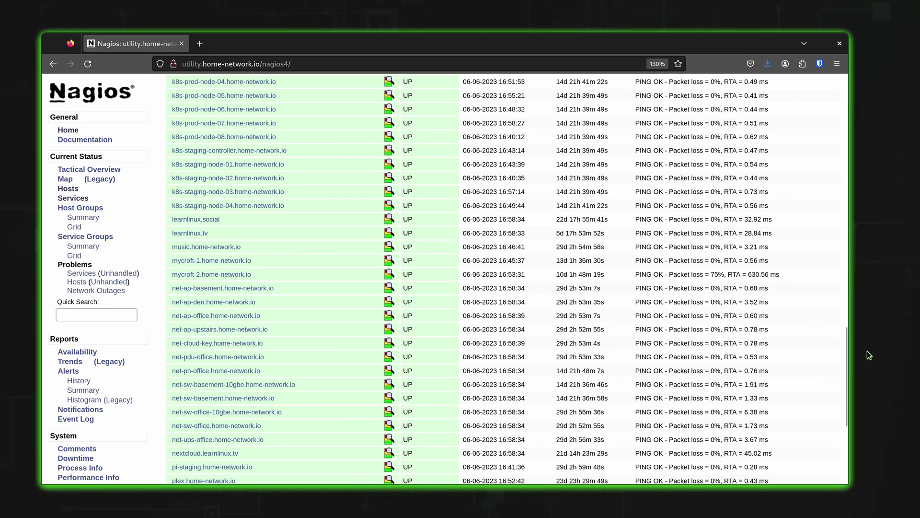
click(230, 247)
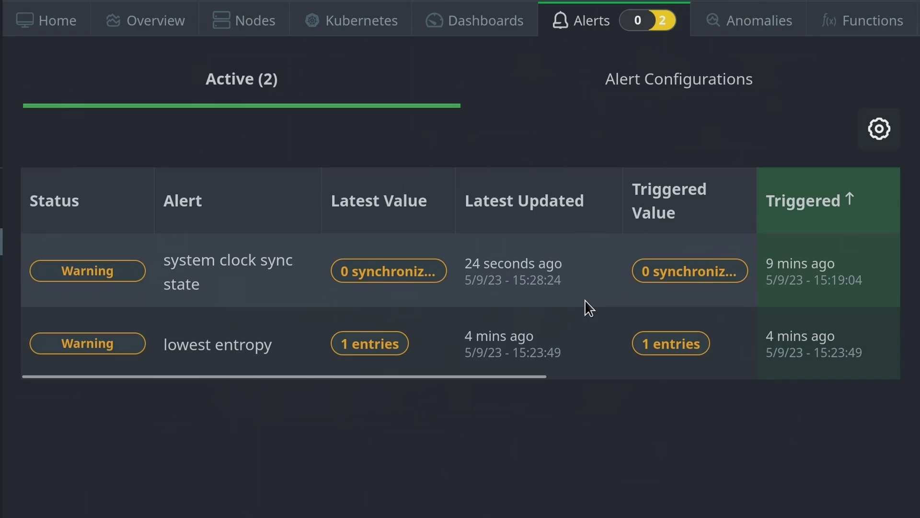
Show the ram_available alert configuration and its mem.available instance details for the node
click(670, 88)
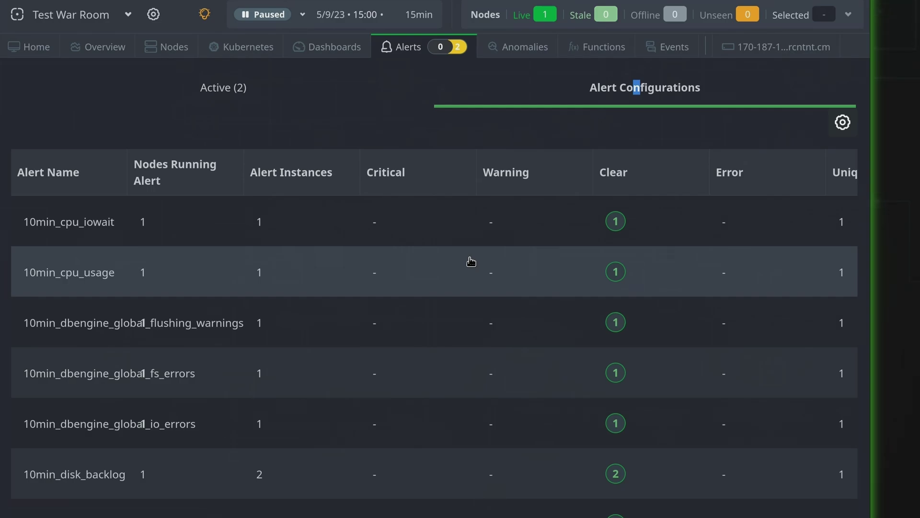
scroll(456, 314, down, 2)
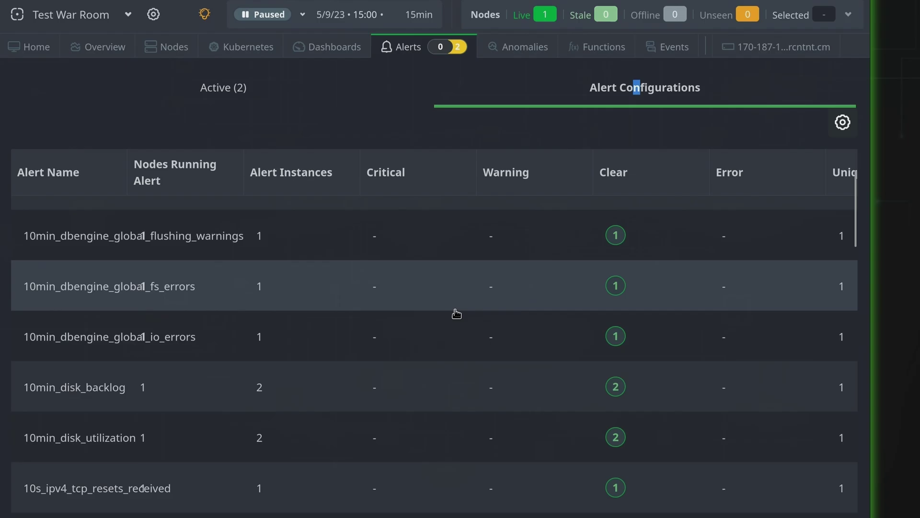
scroll(457, 313, down, 5)
scroll(457, 314, down, 5)
scroll(457, 314, down, 2)
scroll(457, 310, down, 5)
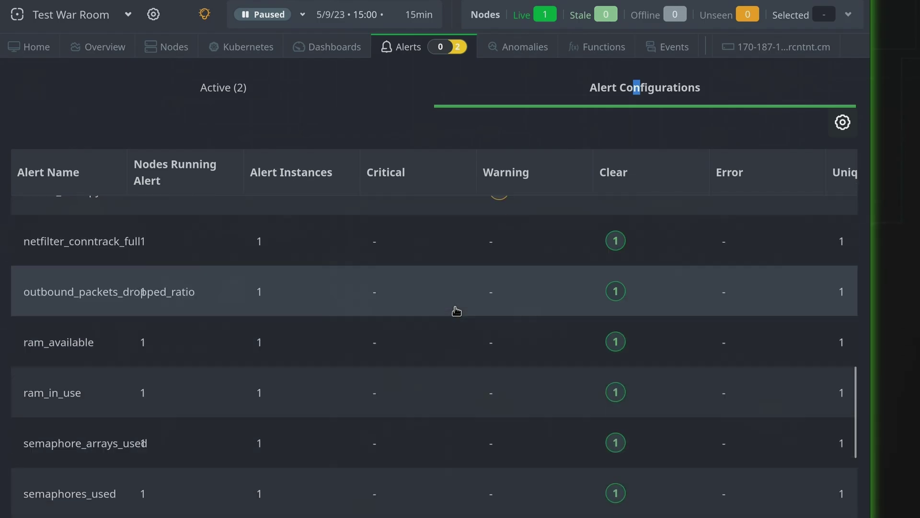
scroll(456, 309, up, 1)
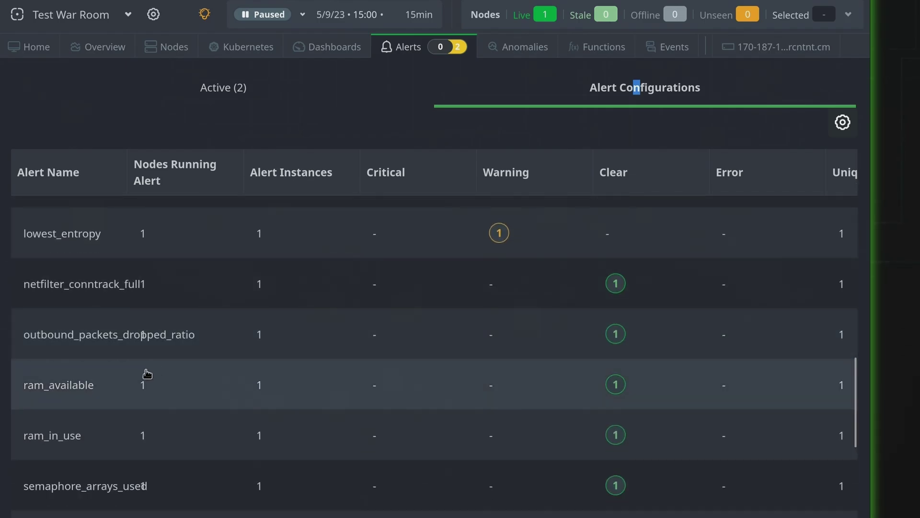
click(77, 387)
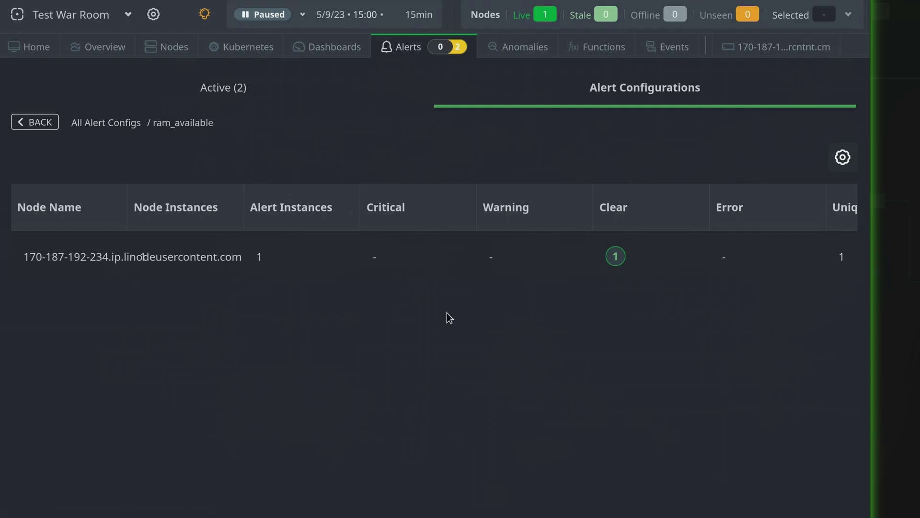
click(699, 264)
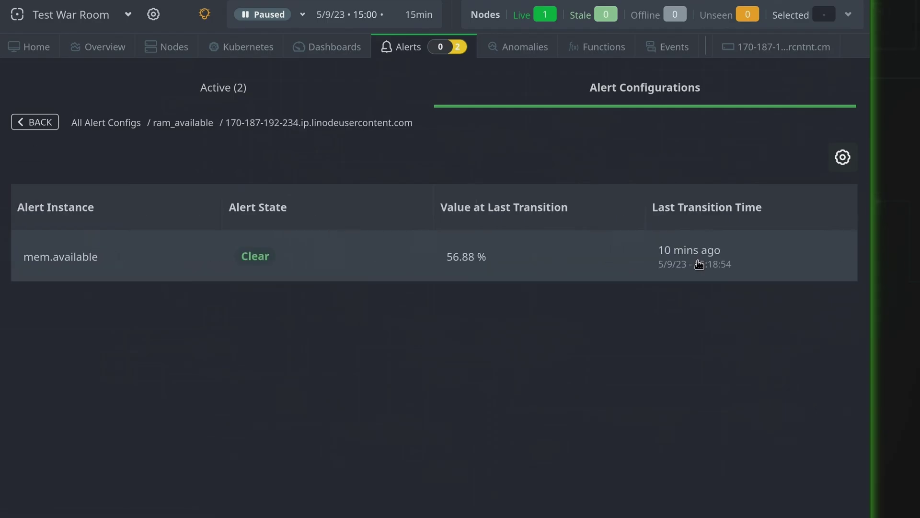
click(700, 264)
scroll(697, 261, down, 3)
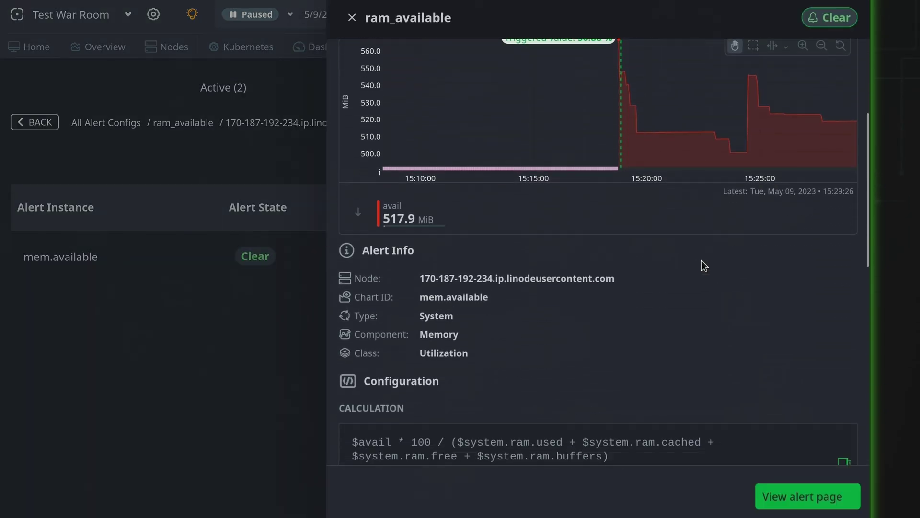
scroll(702, 260, down, 2)
scroll(702, 260, down, 2)
scroll(703, 260, down, 2)
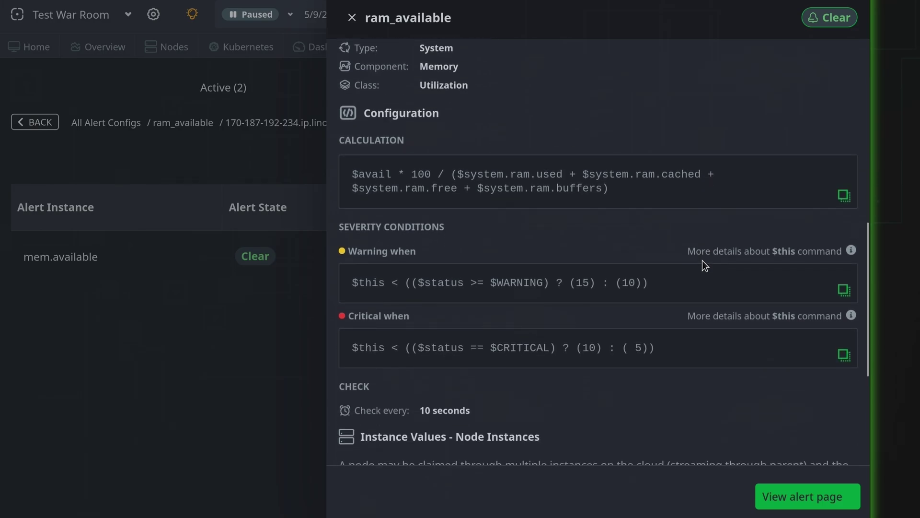
scroll(702, 260, down, 3)
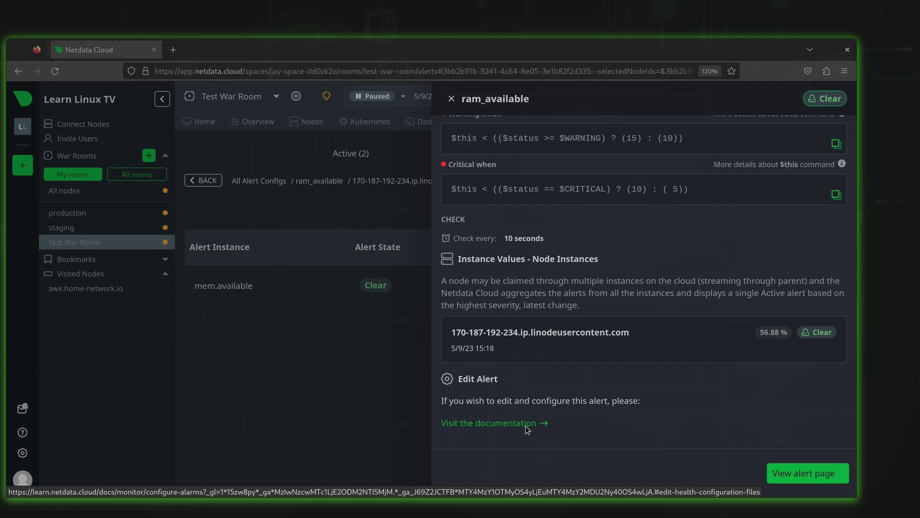
Bring up the Netdata documentation on editing alert configurations in a new tab
click(447, 437)
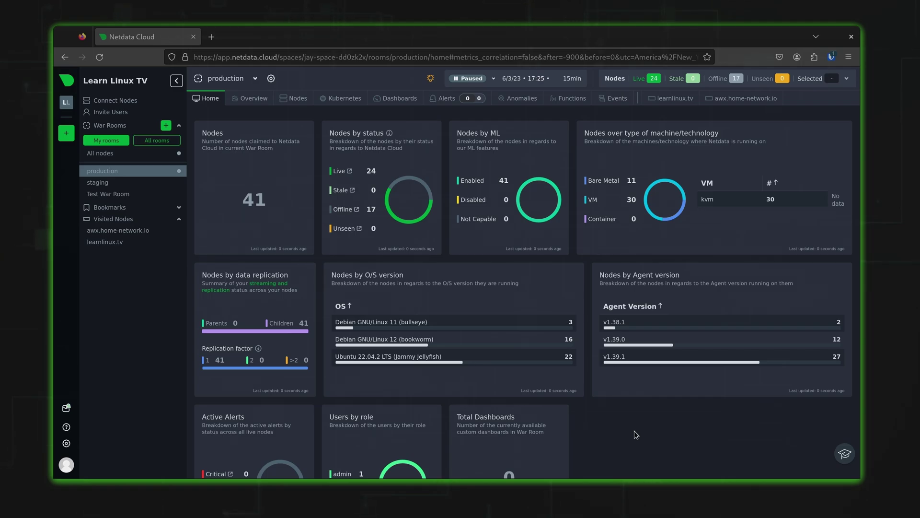
Switch the production War Room to its Overview of system charts, starting with CPU
click(263, 101)
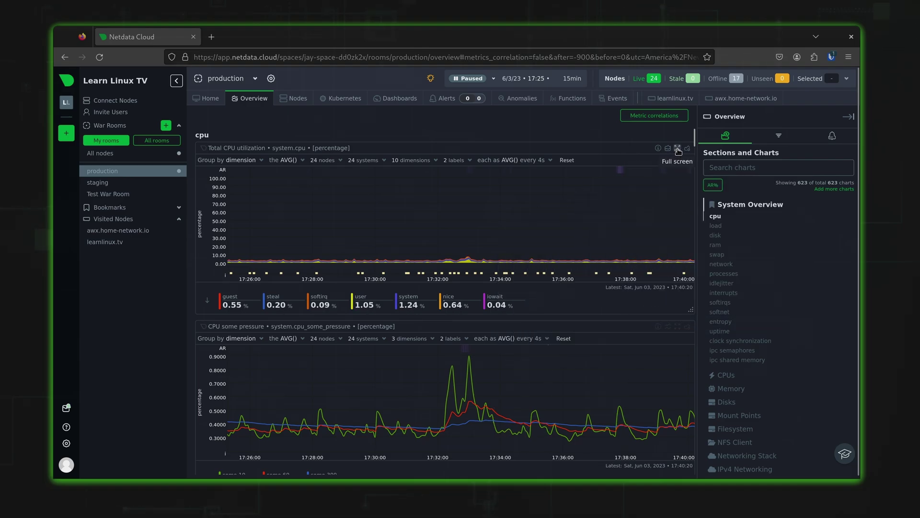
Expand Total CPU utilization to full screen and regroup it by node rather than dimension
click(678, 149)
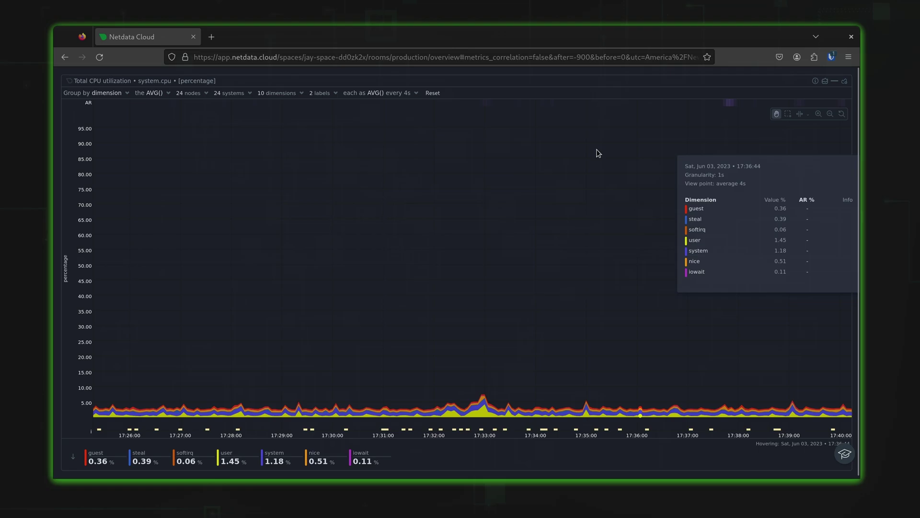
click(90, 96)
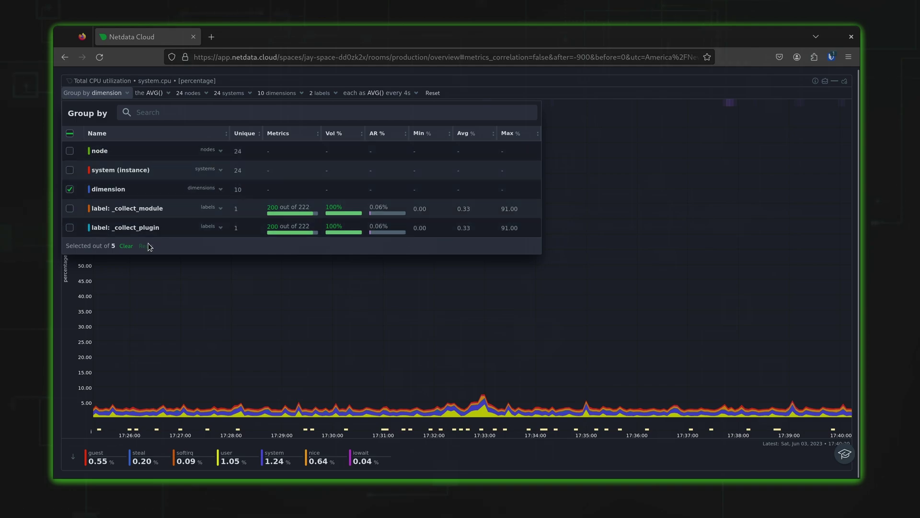
click(70, 189)
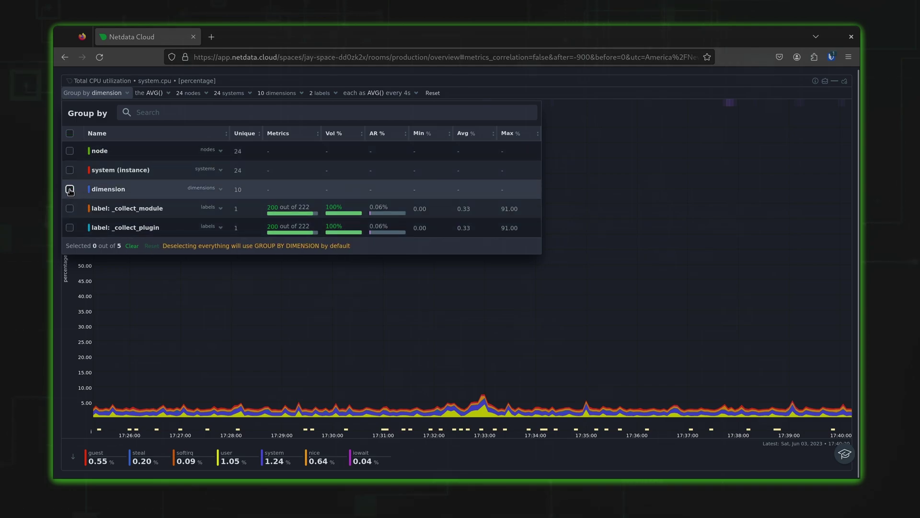
click(70, 151)
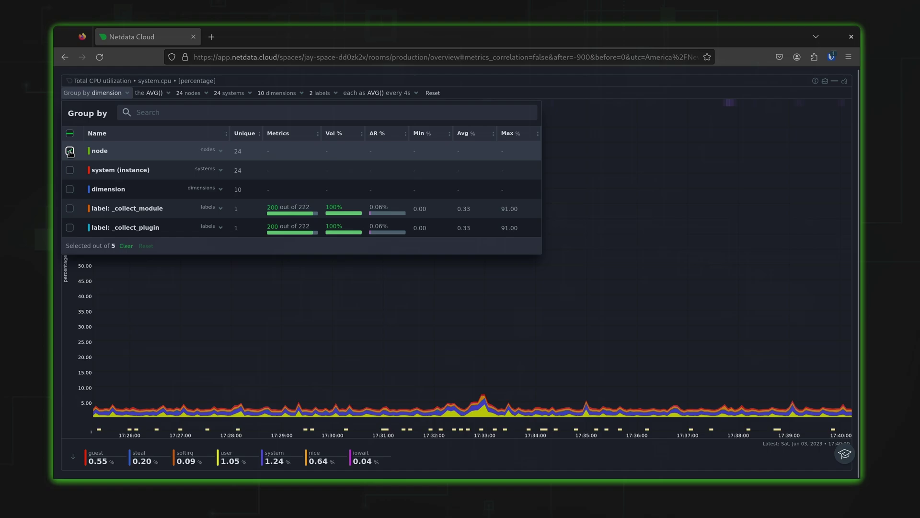
click(70, 287)
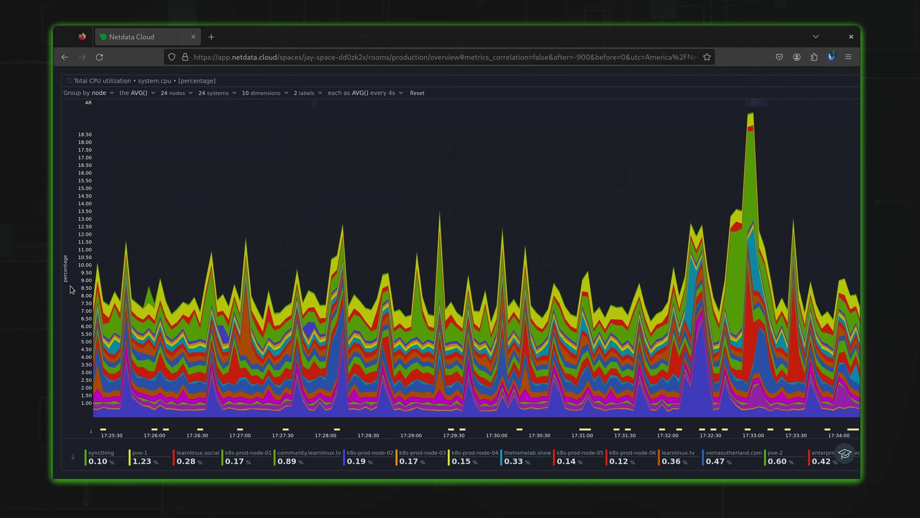
click(142, 97)
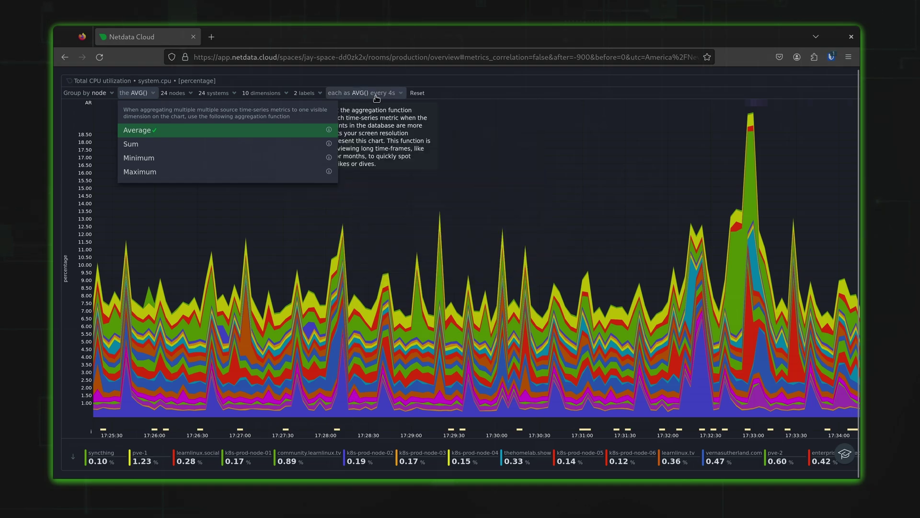
click(362, 93)
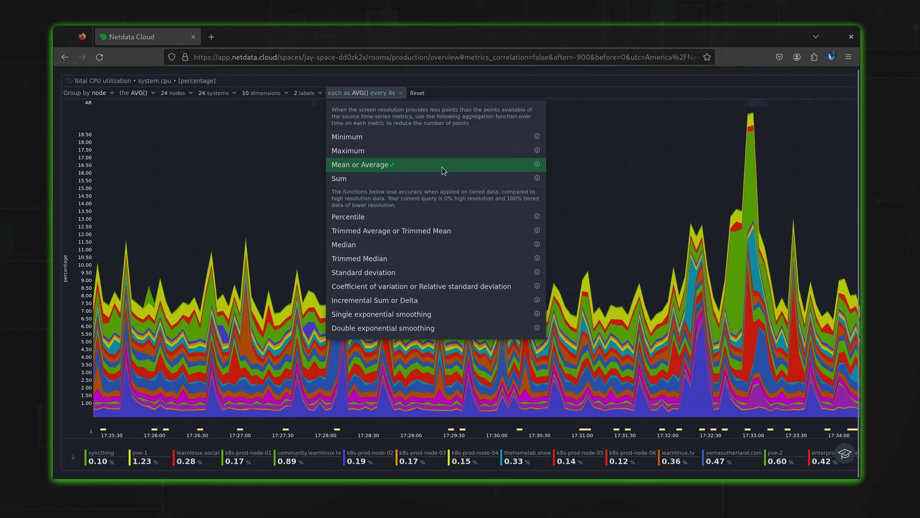
click(393, 83)
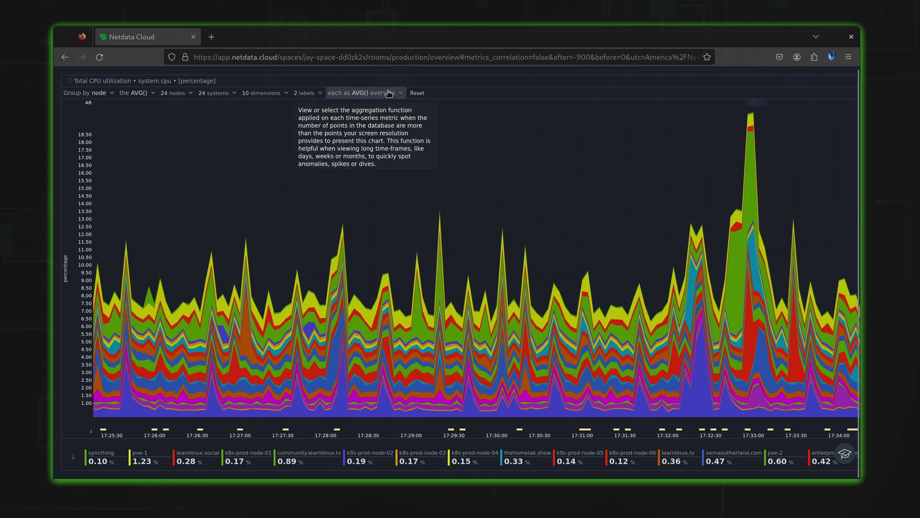
Reveal the 24 contributing nodes with their volume and anomaly figures
click(190, 96)
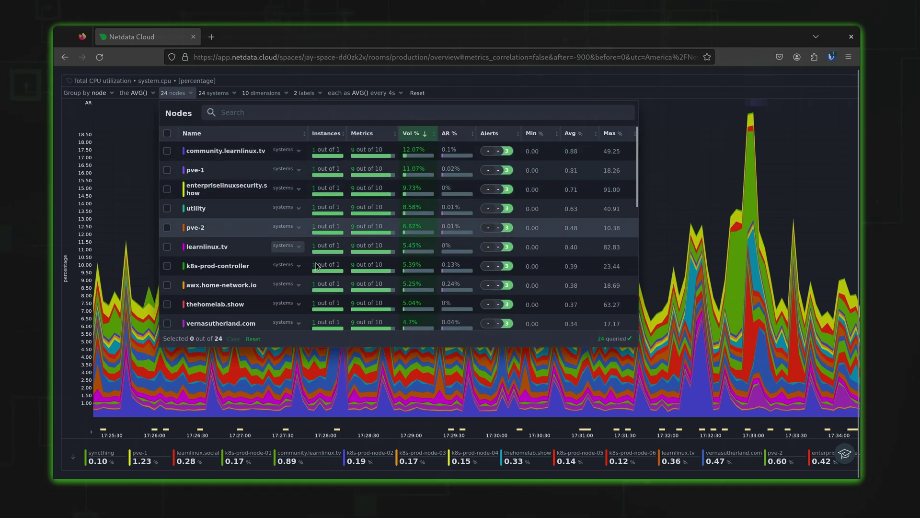